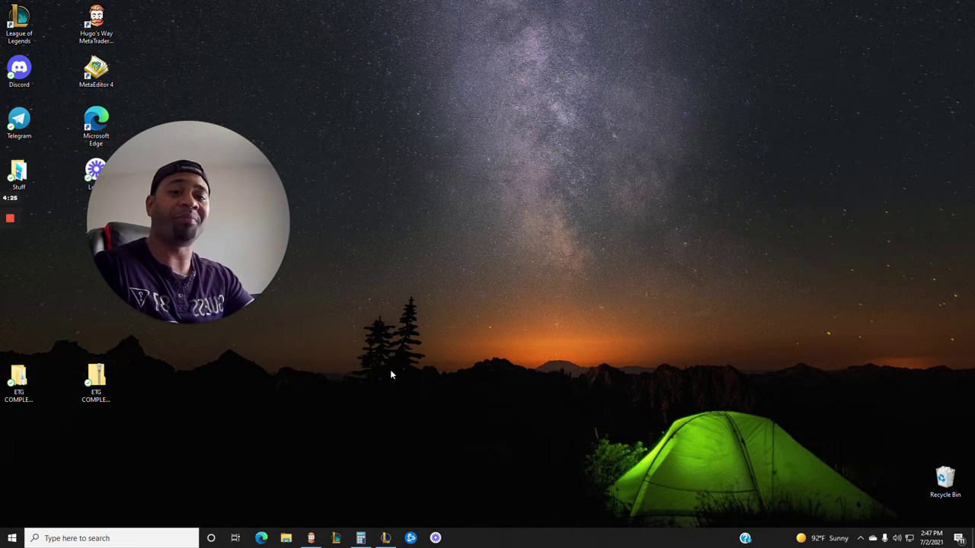
Open the zipped ETG COMPLETE SYSTEM folder from the desktop and place the MetaTrader terminal's data folder in a window beside it.
{"action": "double_click", "coordinate": [97, 377]}
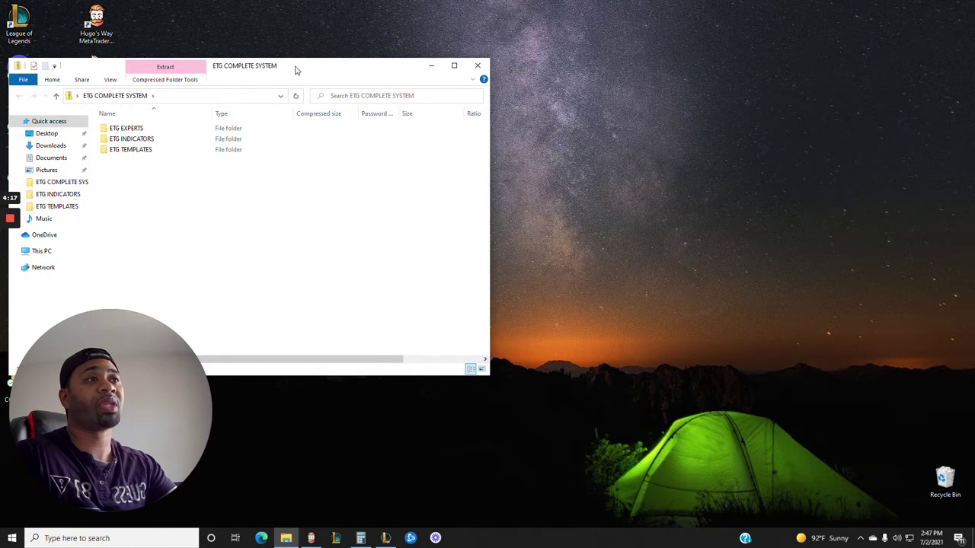
{"action": "left_click_drag", "start_coordinate": [296, 66], "coordinate": [301, 48]}
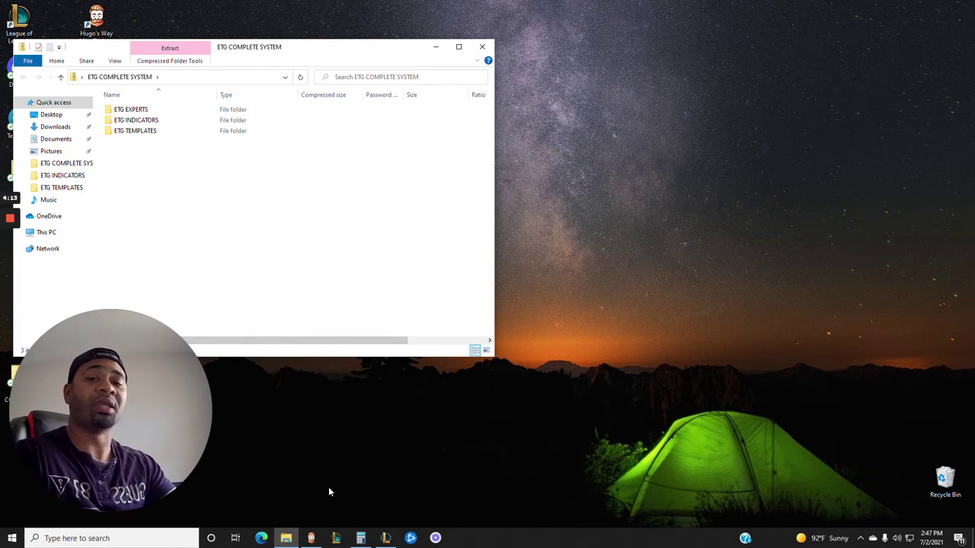
{"action": "left_click", "coordinate": [311, 537]}
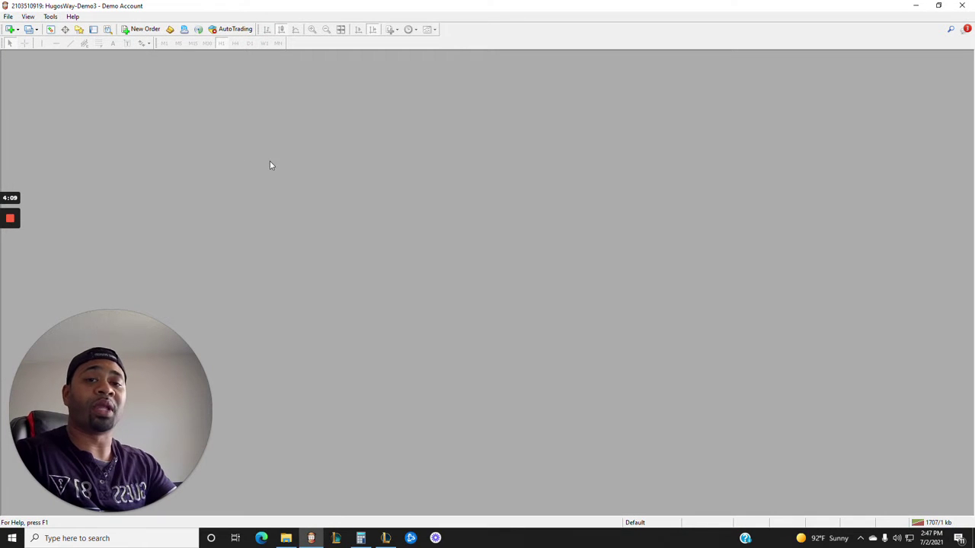
{"action": "left_click", "coordinate": [7, 16]}
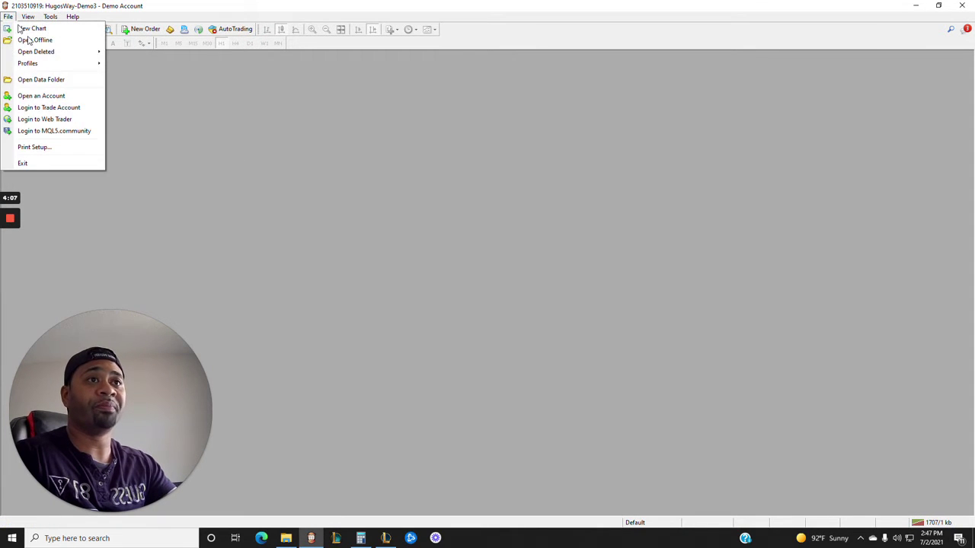
{"action": "left_click", "coordinate": [78, 80]}
{"action": "left_click_drag", "start_coordinate": [337, 60], "coordinate": [752, 91]}
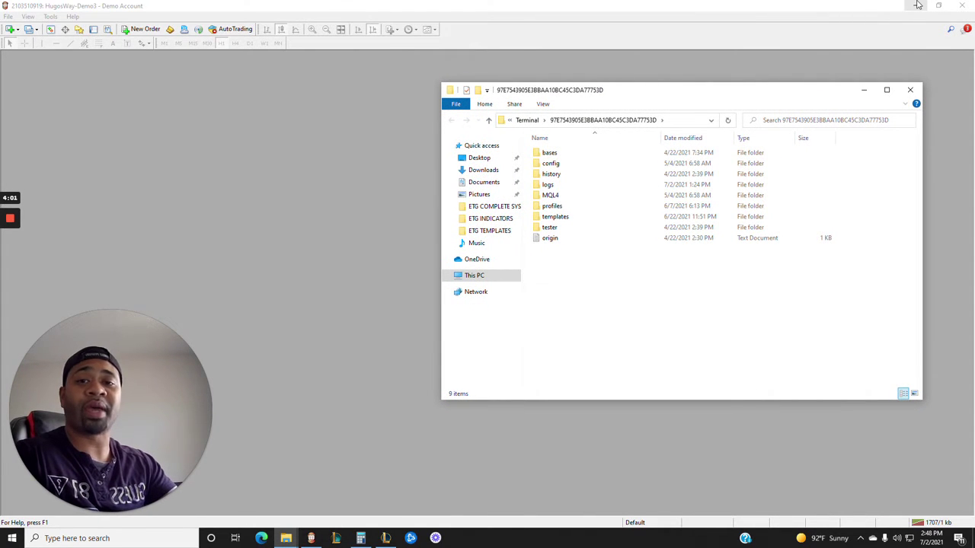
{"action": "left_click", "coordinate": [918, 4]}
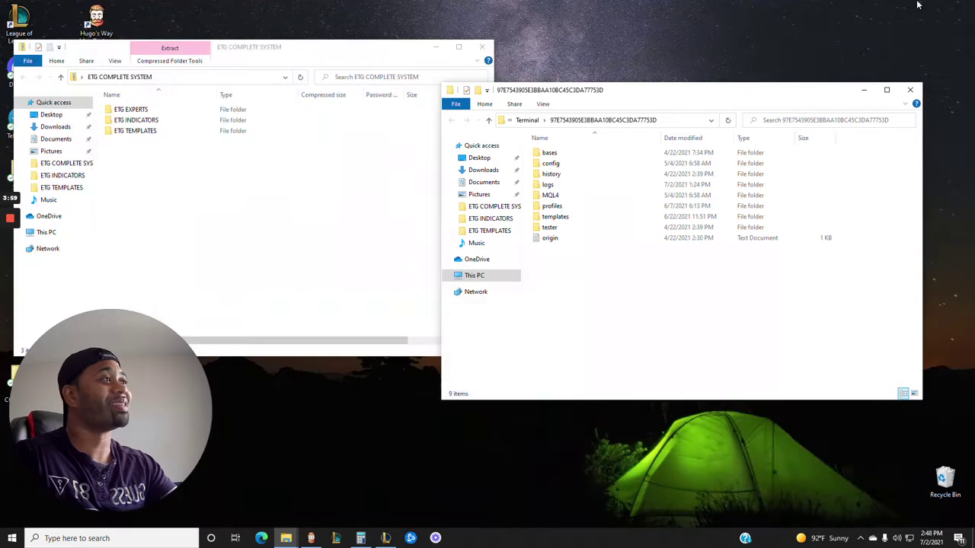
{"action": "left_click_drag", "start_coordinate": [598, 90], "coordinate": [688, 55]}
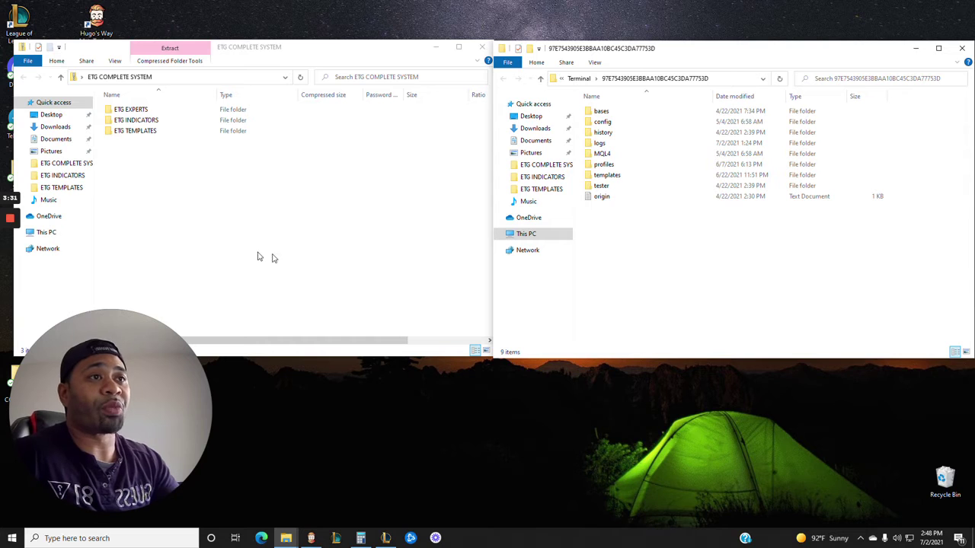
Copy all template files from ETG TEMPLATES into the terminal data folder's templates folder.
{"action": "double_click", "coordinate": [146, 133]}
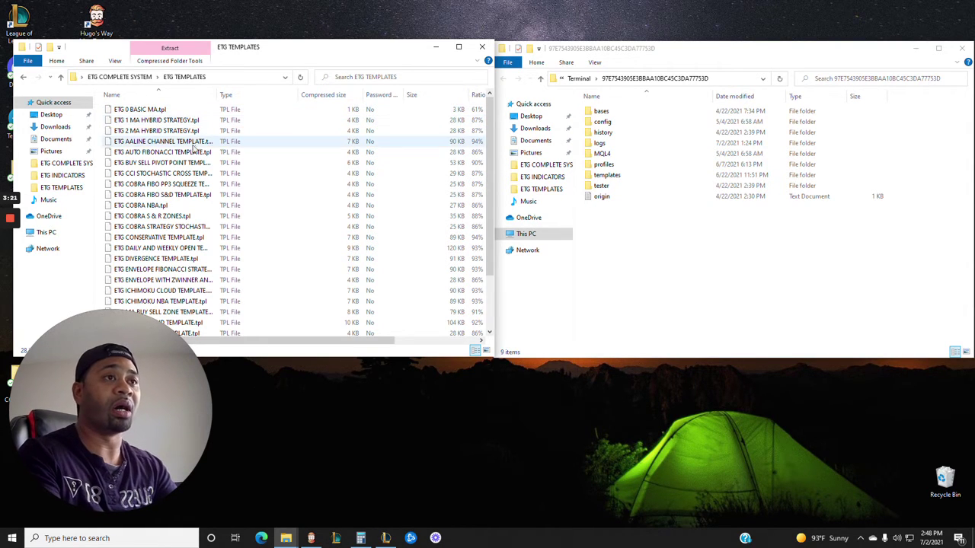
{"action": "key", "text": "ctrl+a"}
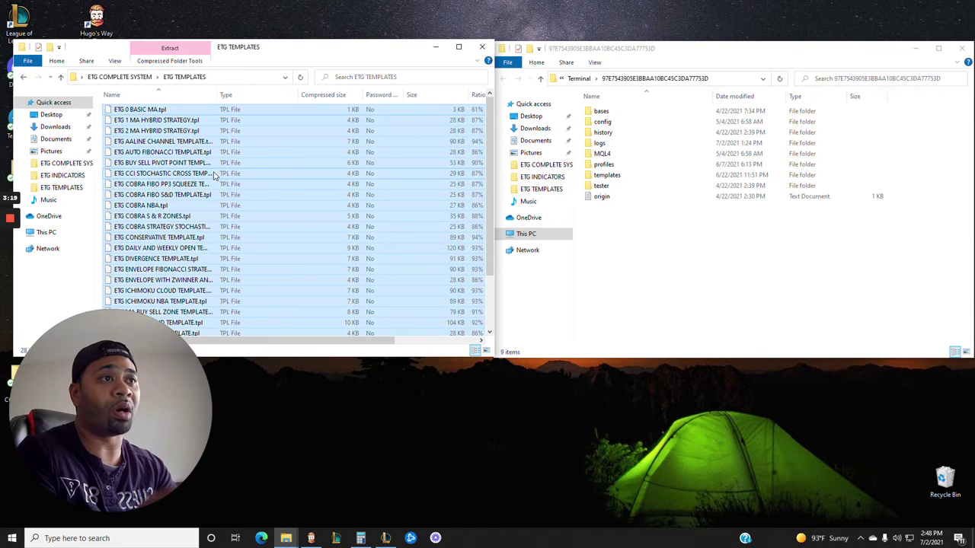
{"action": "left_click_drag", "start_coordinate": [169, 177], "coordinate": [607, 180]}
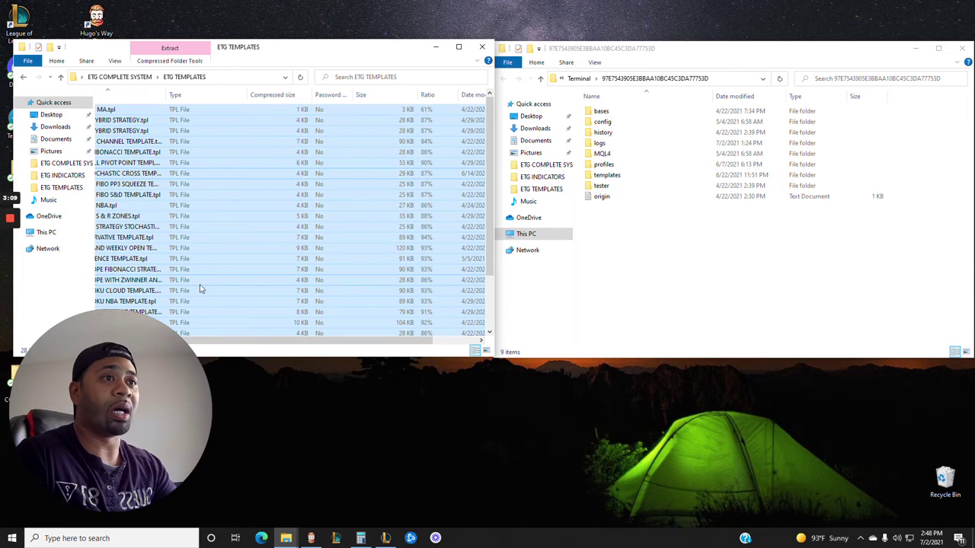
{"action": "left_click_drag", "start_coordinate": [282, 343], "coordinate": [244, 331]}
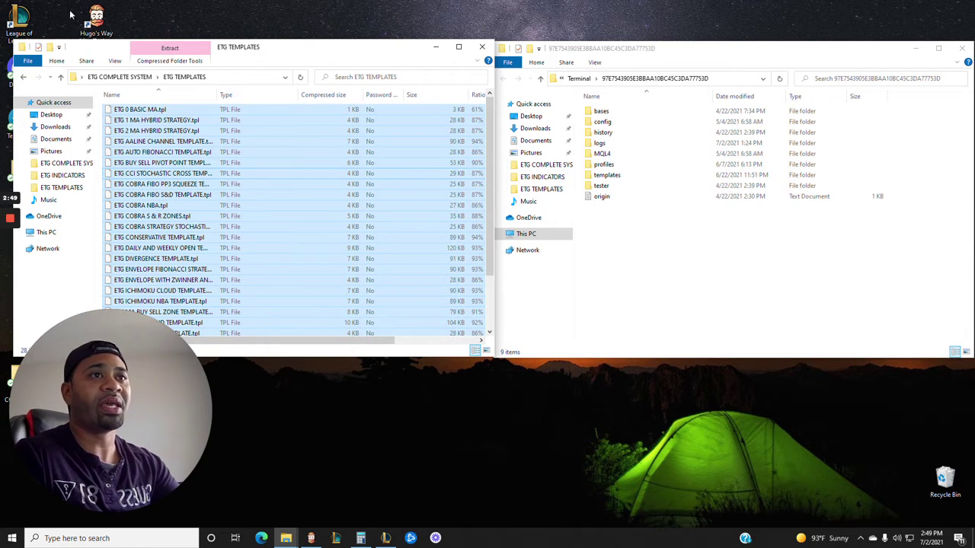
Copy all files from ETG INDICATORS into the Indicators folder inside the data folder's MQL4 folder.
{"action": "left_click", "coordinate": [24, 78]}
{"action": "double_click", "coordinate": [146, 122]}
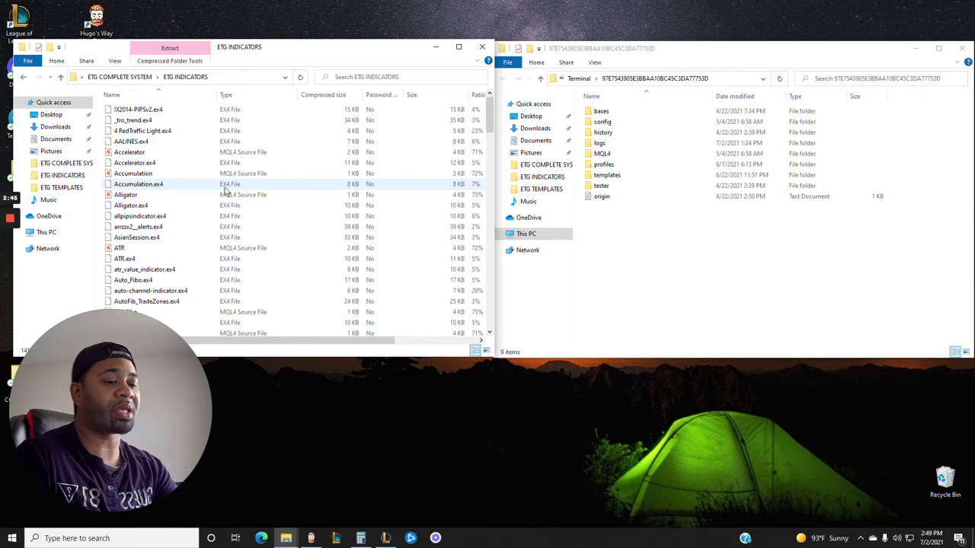
{"action": "key", "text": "ctrl+a"}
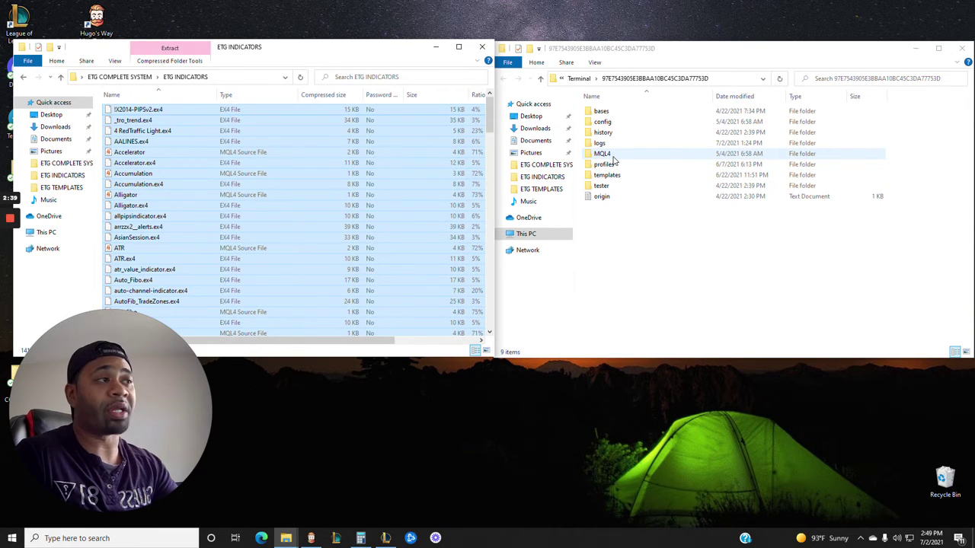
{"action": "left_click", "coordinate": [666, 293]}
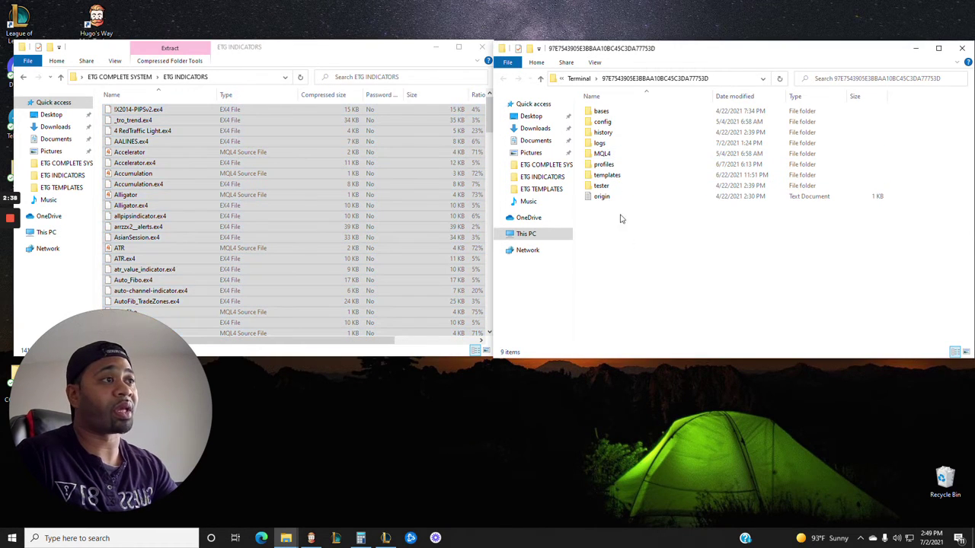
{"action": "double_click", "coordinate": [602, 155]}
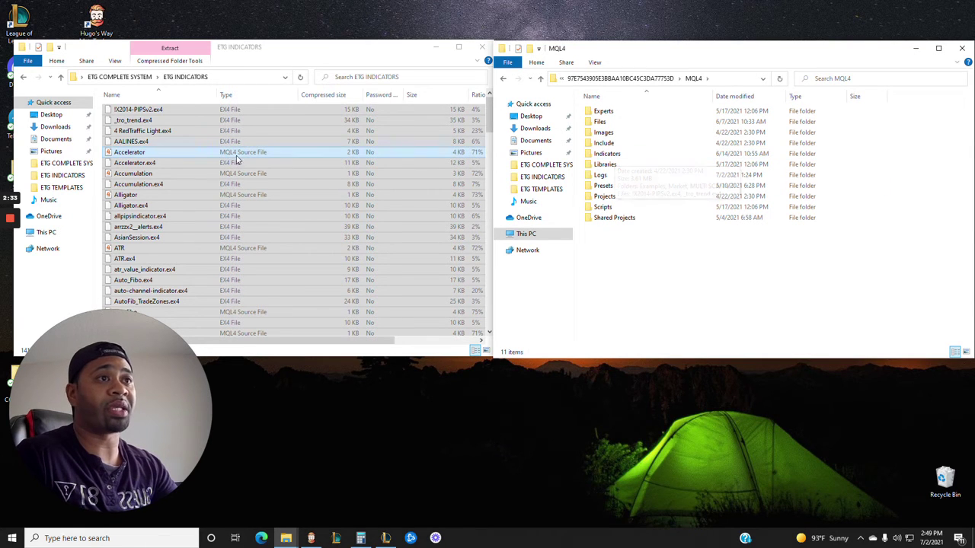
{"action": "left_click", "coordinate": [262, 64]}
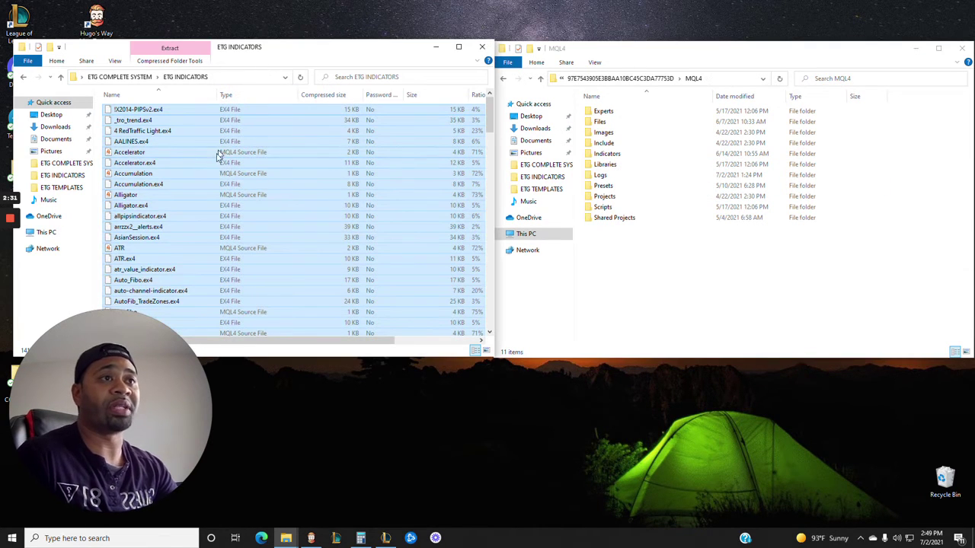
{"action": "left_click_drag", "start_coordinate": [147, 189], "coordinate": [616, 156]}
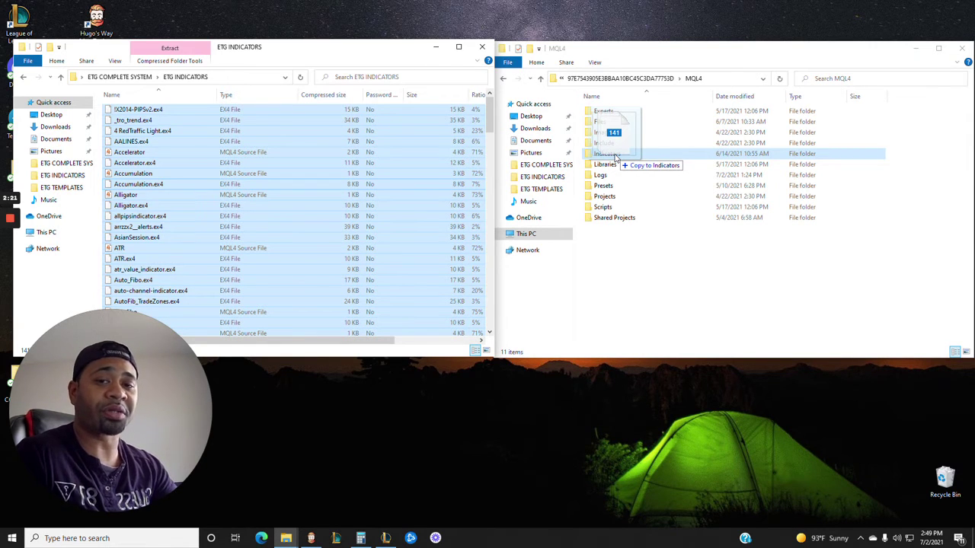
{"action": "left_click_drag", "start_coordinate": [616, 156], "coordinate": [616, 156]}
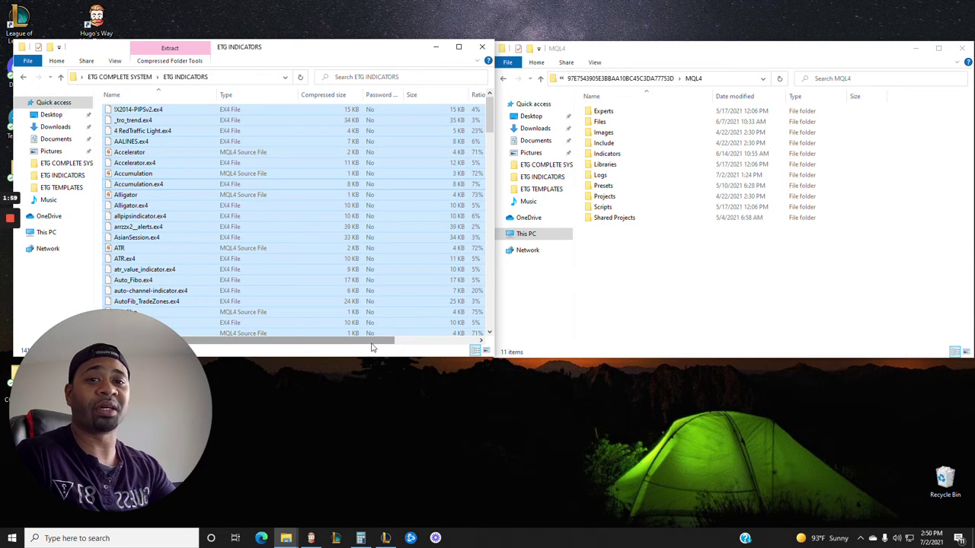
Copy both ETG EXPERTS files into the MQL4 Experts folder and close the two folder windows.
{"action": "left_click", "coordinate": [24, 79]}
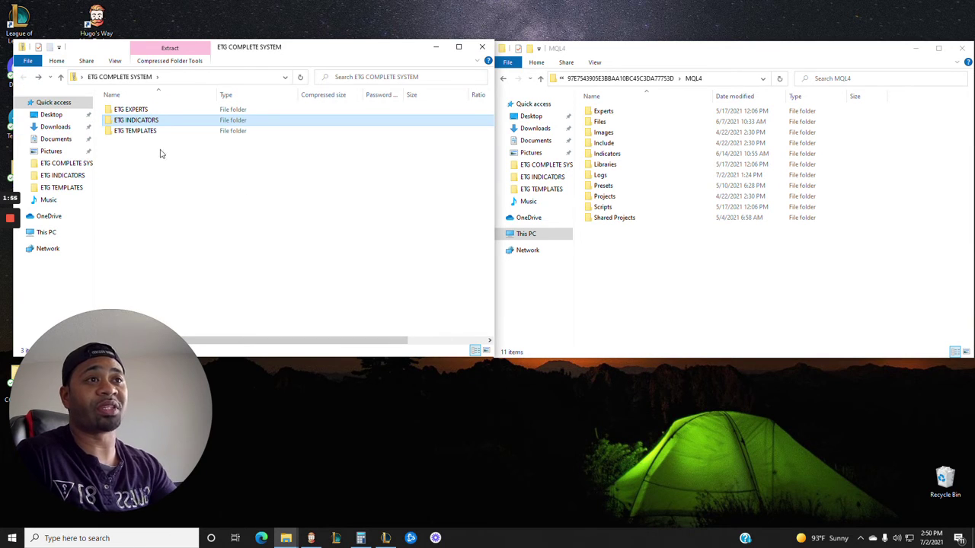
{"action": "double_click", "coordinate": [139, 111]}
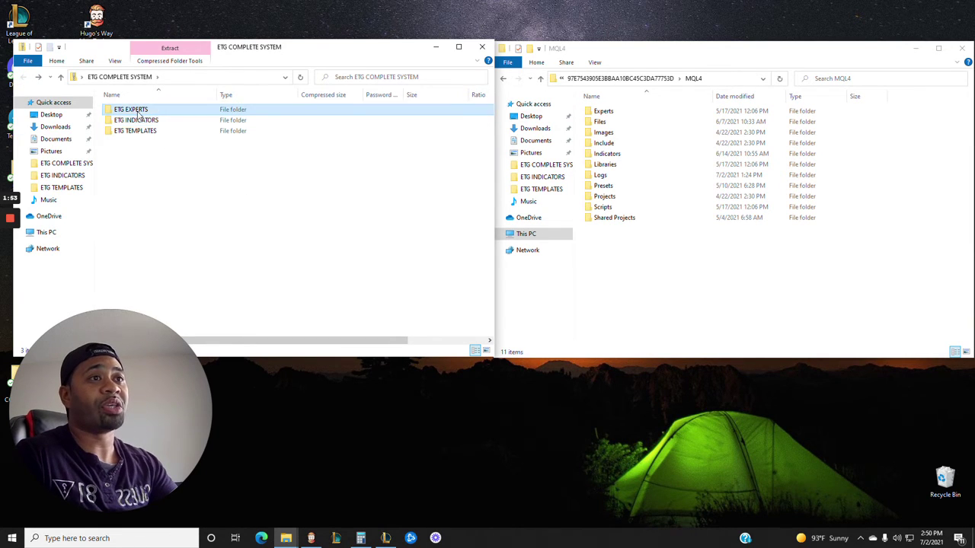
{"action": "left_click_drag", "start_coordinate": [142, 166], "coordinate": [611, 116]}
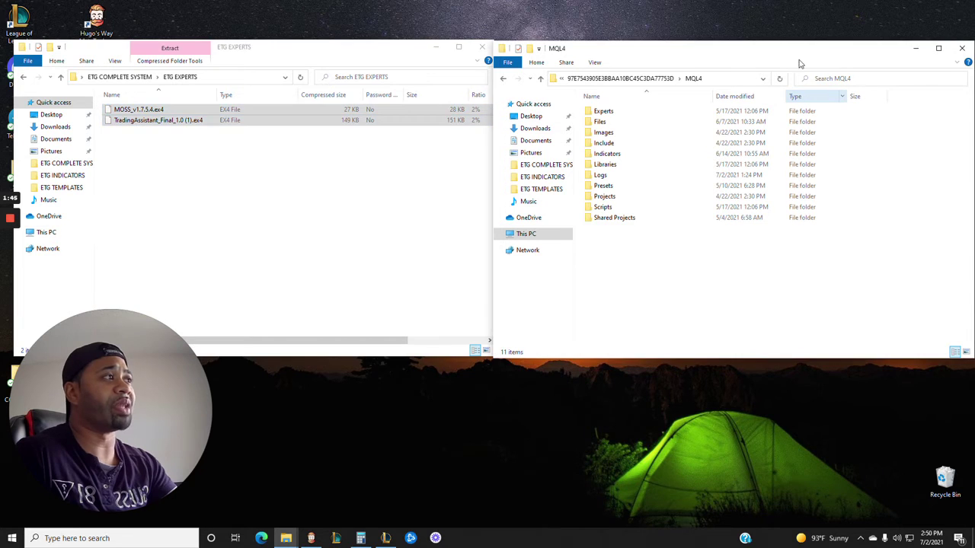
{"action": "left_click", "coordinate": [962, 47]}
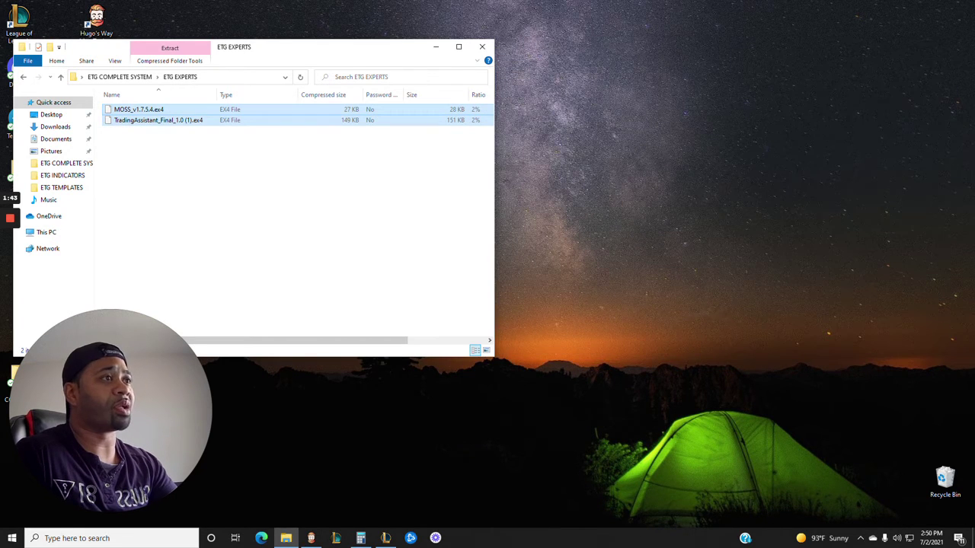
{"action": "left_click", "coordinate": [482, 46]}
Switch to the MetaTrader terminal, show the Navigator, refresh its indicators list and look through the entries.
{"action": "left_click", "coordinate": [312, 538]}
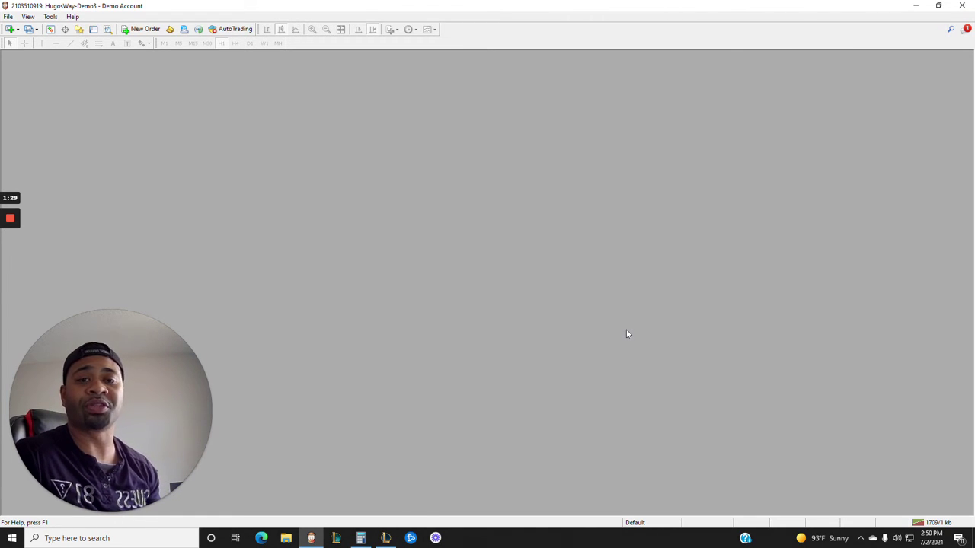
{"action": "left_click", "coordinate": [79, 29]}
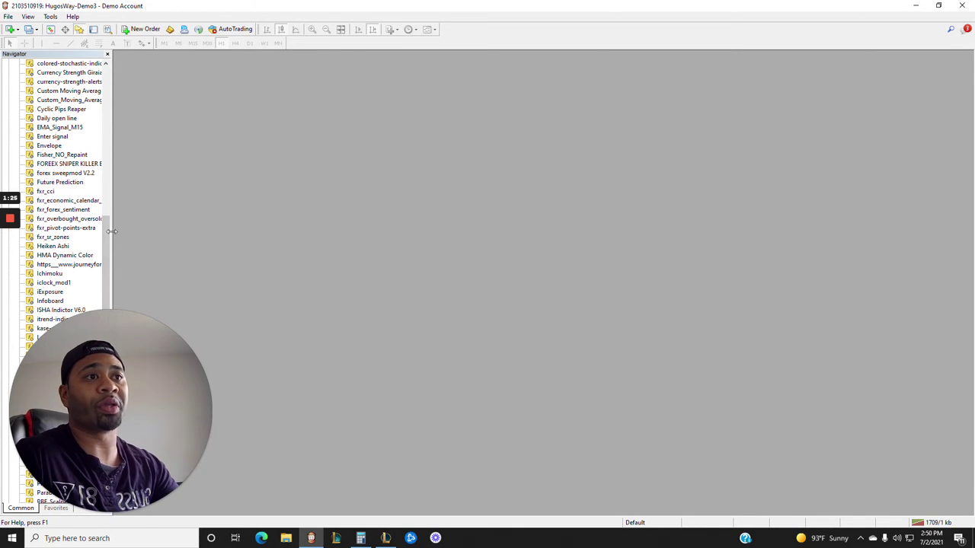
{"action": "scroll", "coordinate": [95, 213], "scroll_direction": "up", "scroll_amount": 3}
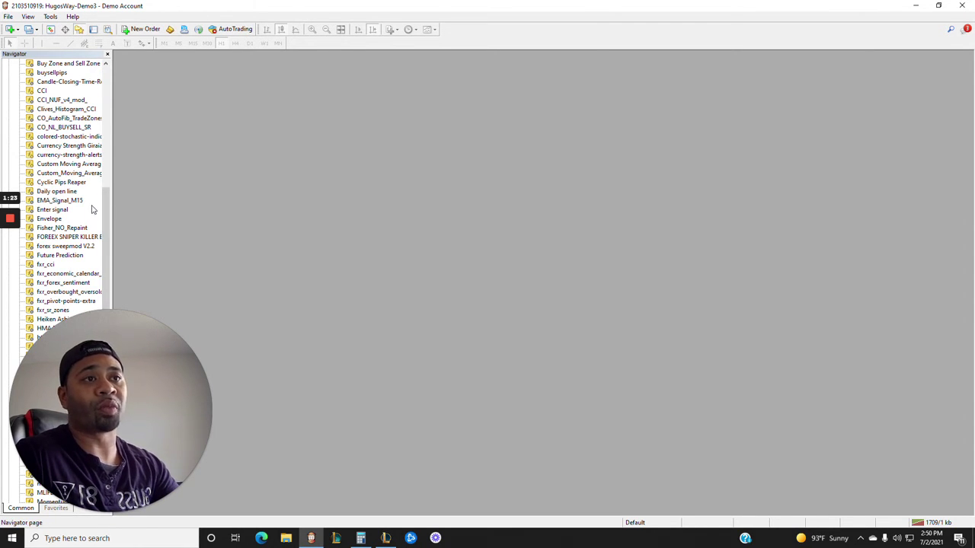
{"action": "right_click", "coordinate": [92, 210]}
{"action": "left_click", "coordinate": [119, 309]}
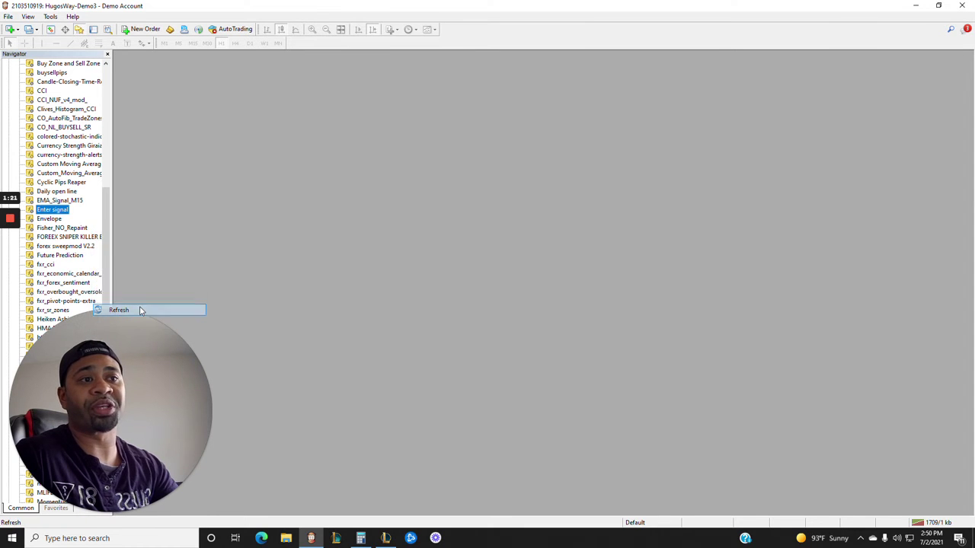
{"action": "left_click", "coordinate": [90, 192]}
{"action": "right_click", "coordinate": [90, 195]}
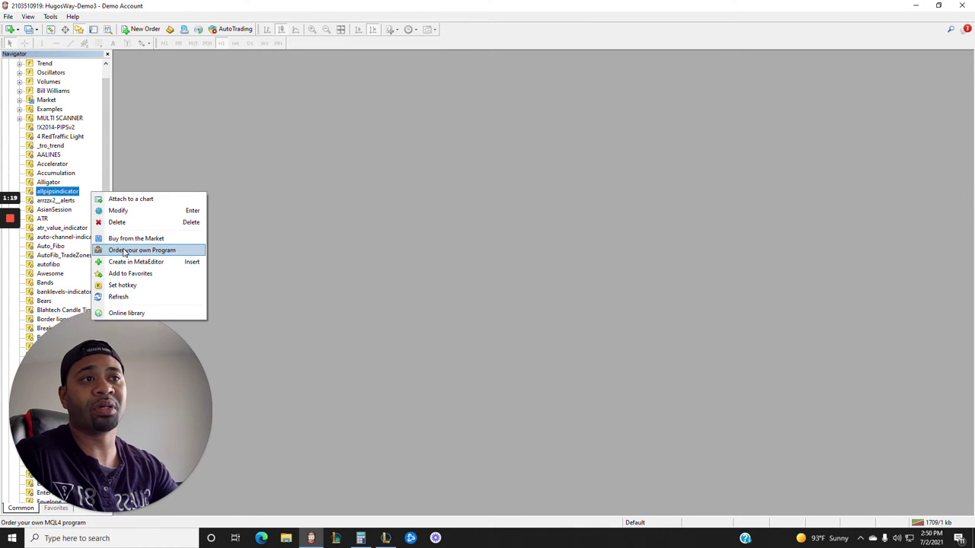
{"action": "left_click", "coordinate": [142, 296]}
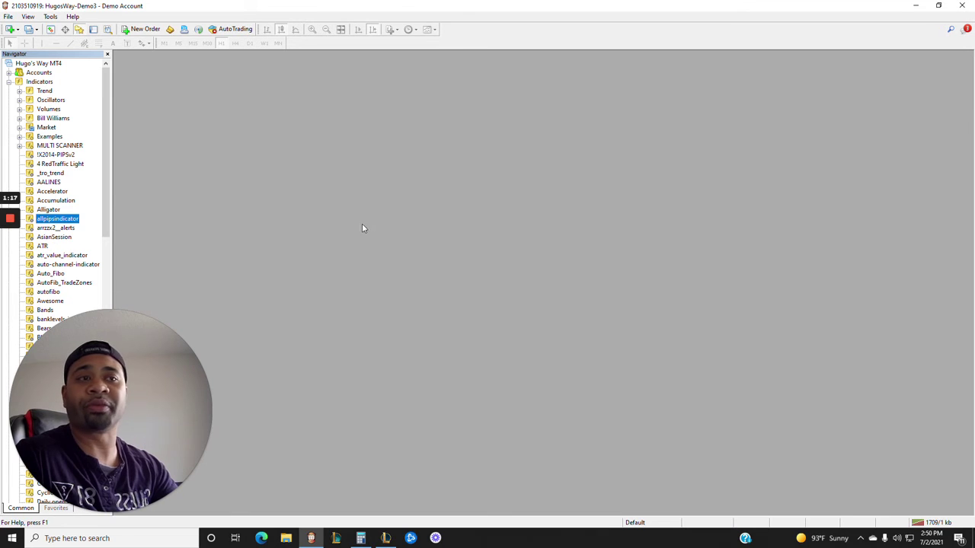
{"action": "scroll", "coordinate": [108, 206], "scroll_direction": "down", "scroll_amount": 3}
{"action": "scroll", "coordinate": [108, 205], "scroll_direction": "down", "scroll_amount": 6}
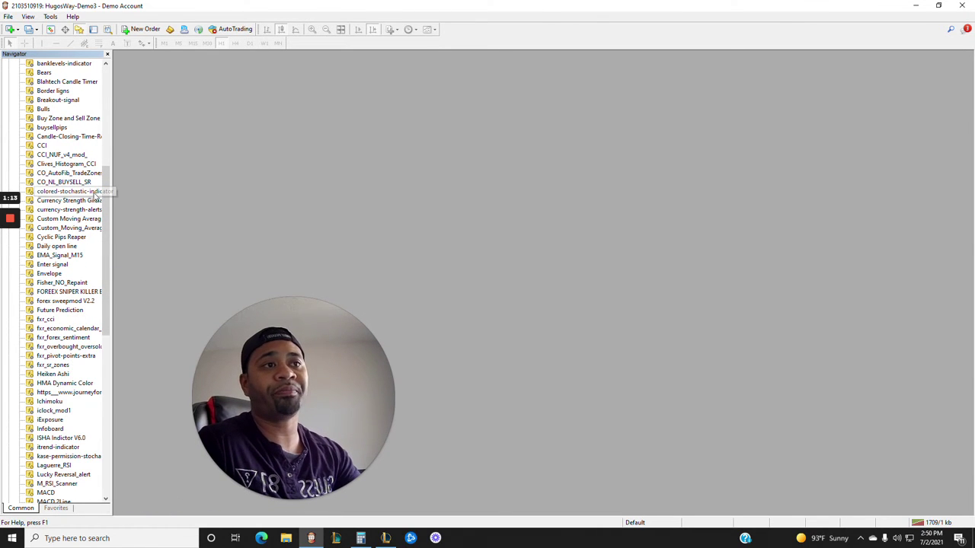
{"action": "left_click_drag", "start_coordinate": [108, 189], "coordinate": [109, 329]}
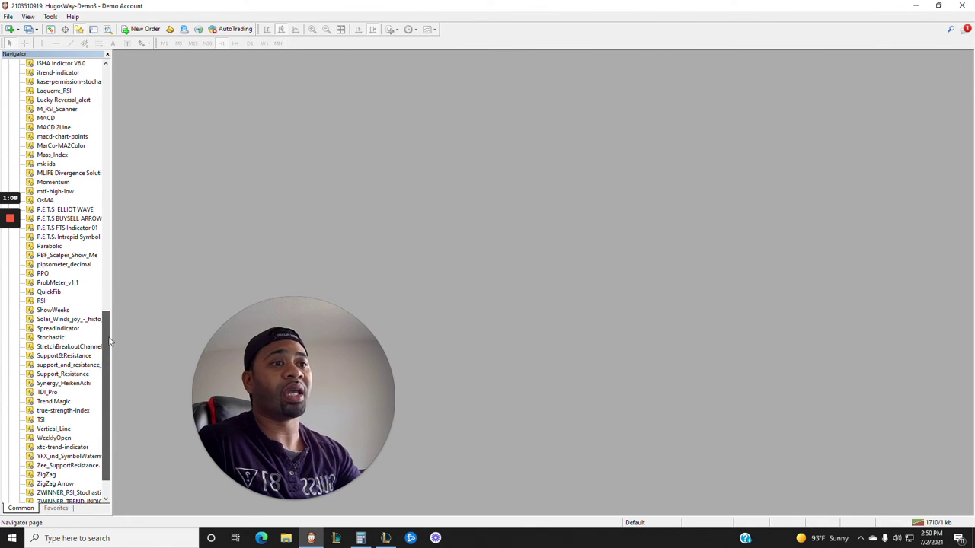
Open a chart for the US30 index, hide the Navigator and maximize the chart window.
{"action": "left_click", "coordinate": [11, 29]}
{"action": "mouse_move", "coordinate": [36, 129]}
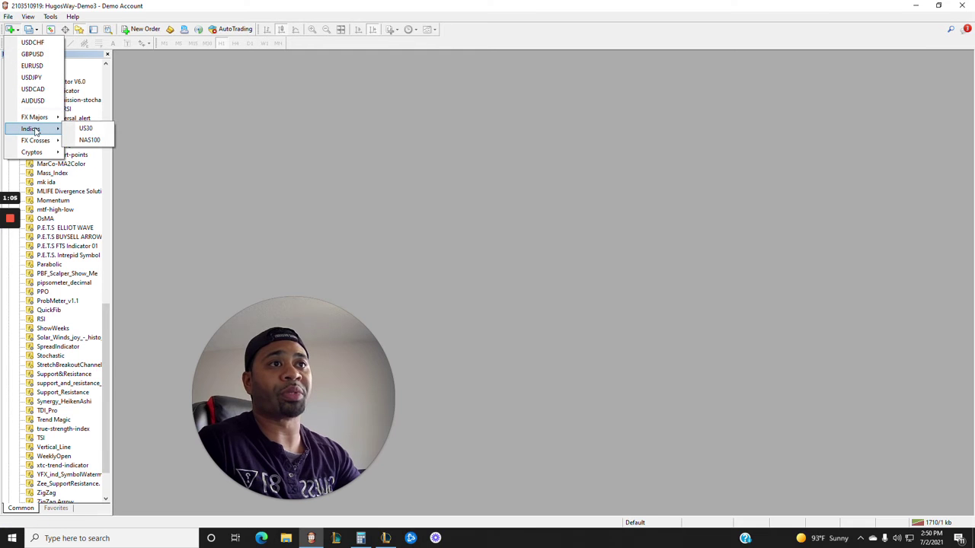
{"action": "left_click", "coordinate": [86, 129]}
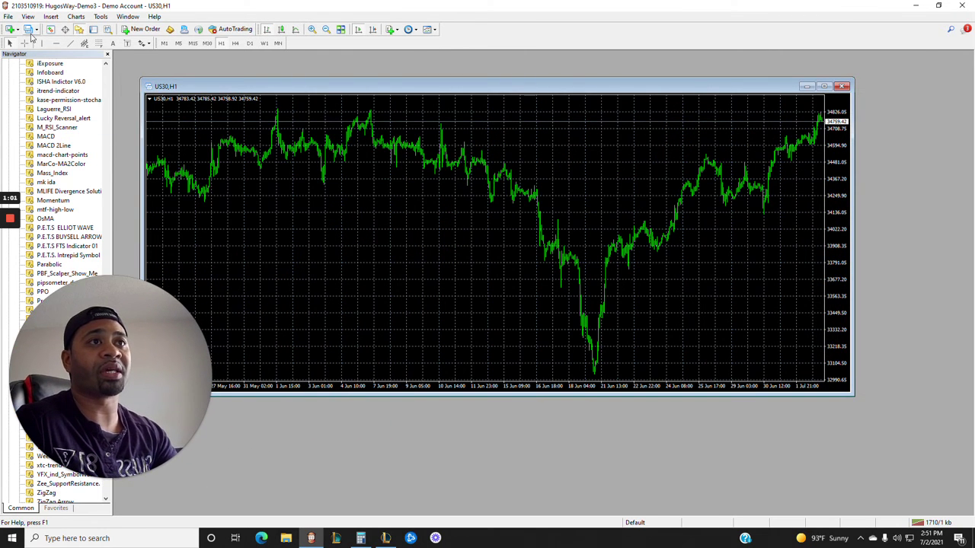
{"action": "left_click", "coordinate": [79, 29]}
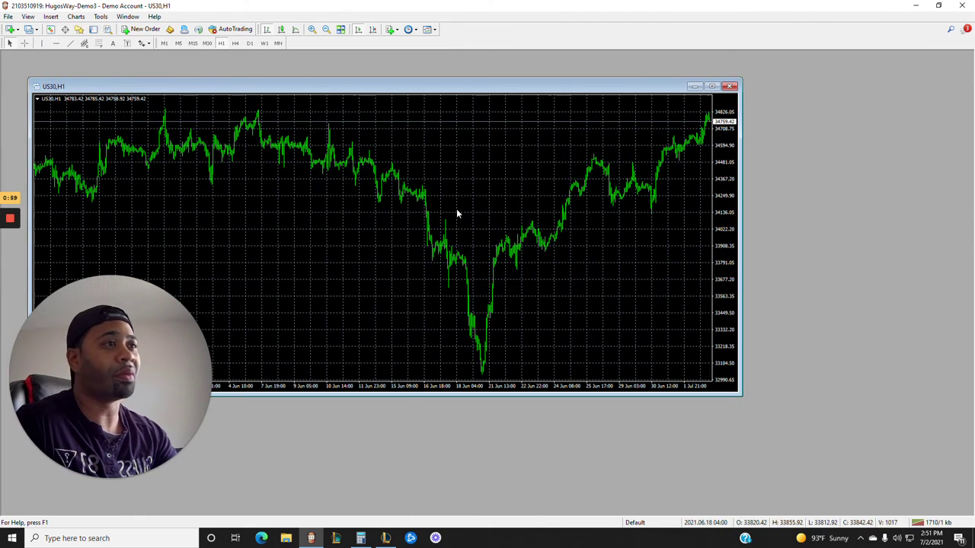
{"action": "left_click_drag", "start_coordinate": [530, 88], "coordinate": [619, 88]}
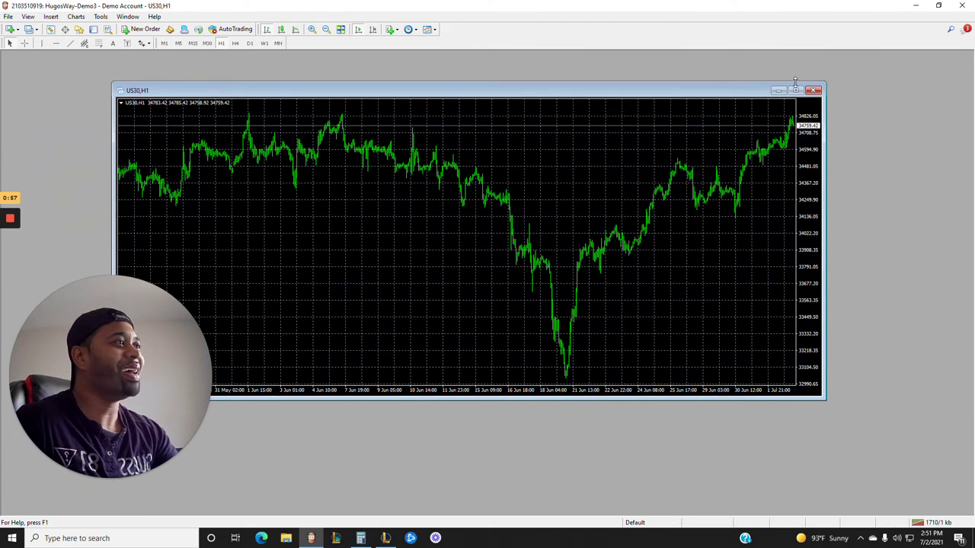
{"action": "double_click", "coordinate": [618, 88]}
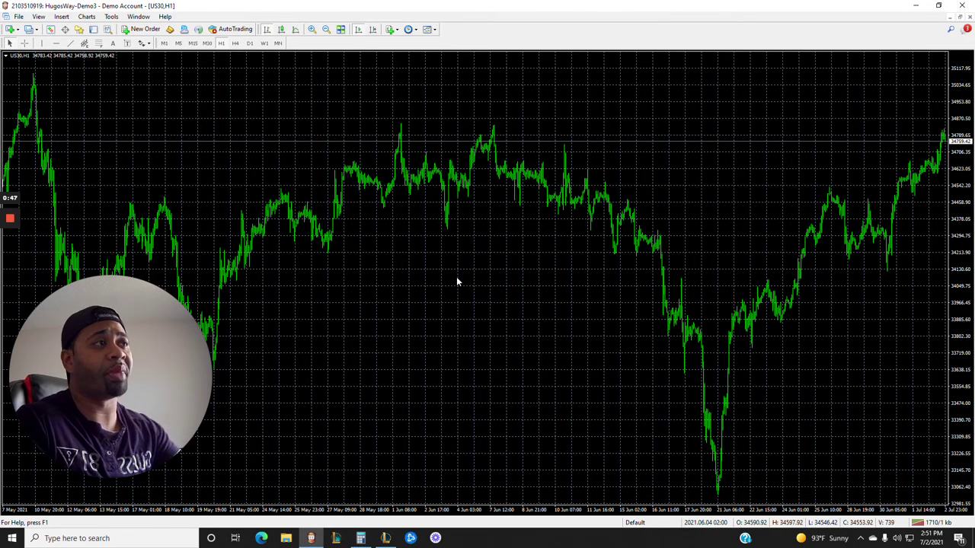
Apply the ETG DAILY AND WEEKLY OPEN TEMPLATE to the US30 chart and view its recent price action.
{"action": "left_click", "coordinate": [427, 28]}
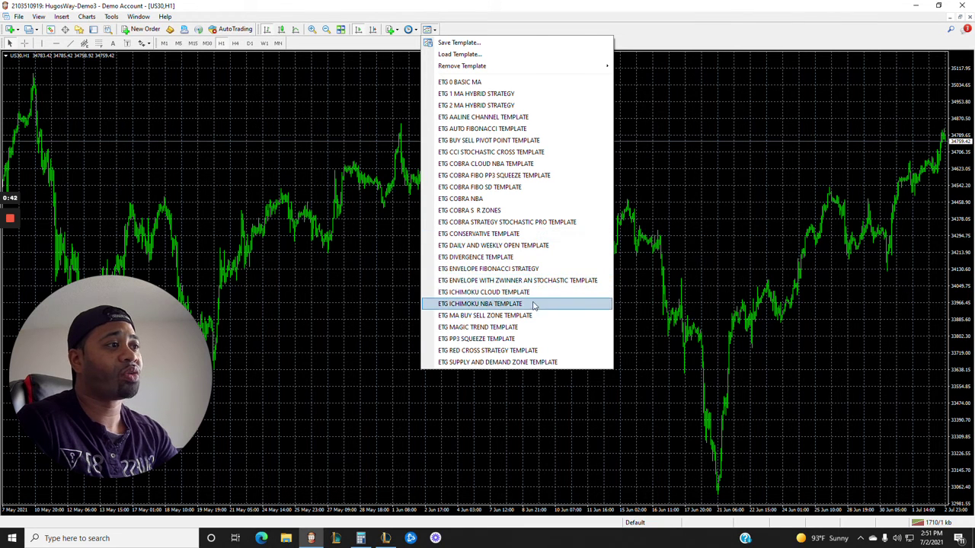
{"action": "left_click", "coordinate": [497, 246]}
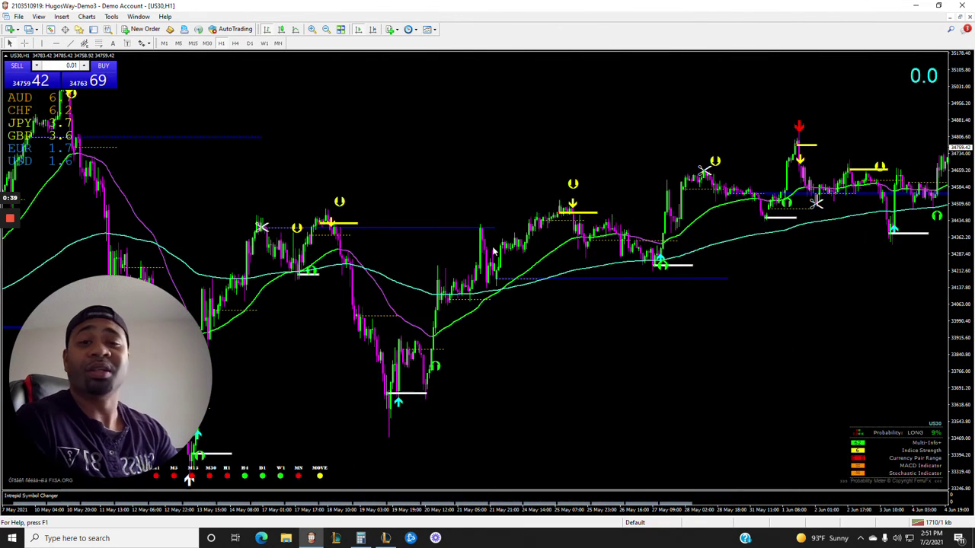
{"action": "scroll", "coordinate": [555, 215], "scroll_direction": "down", "scroll_amount": 15}
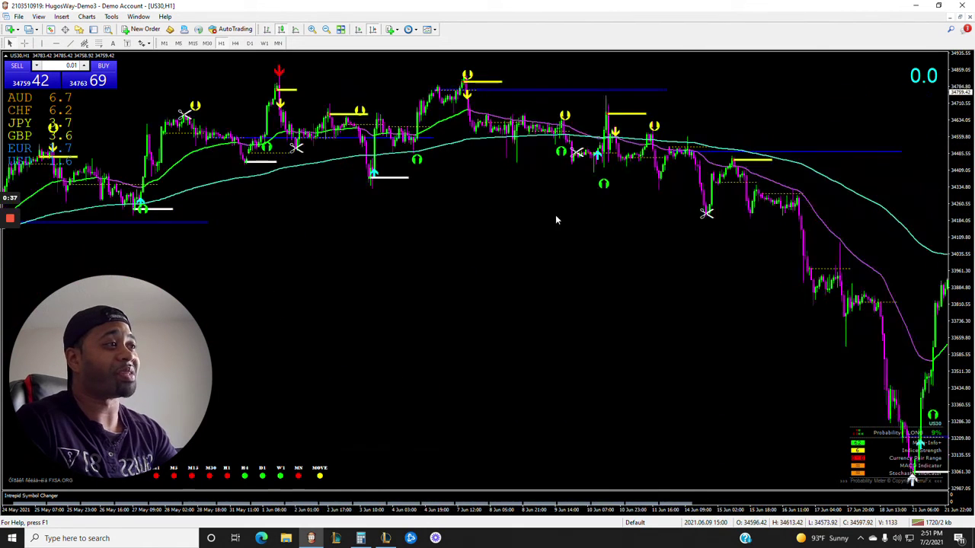